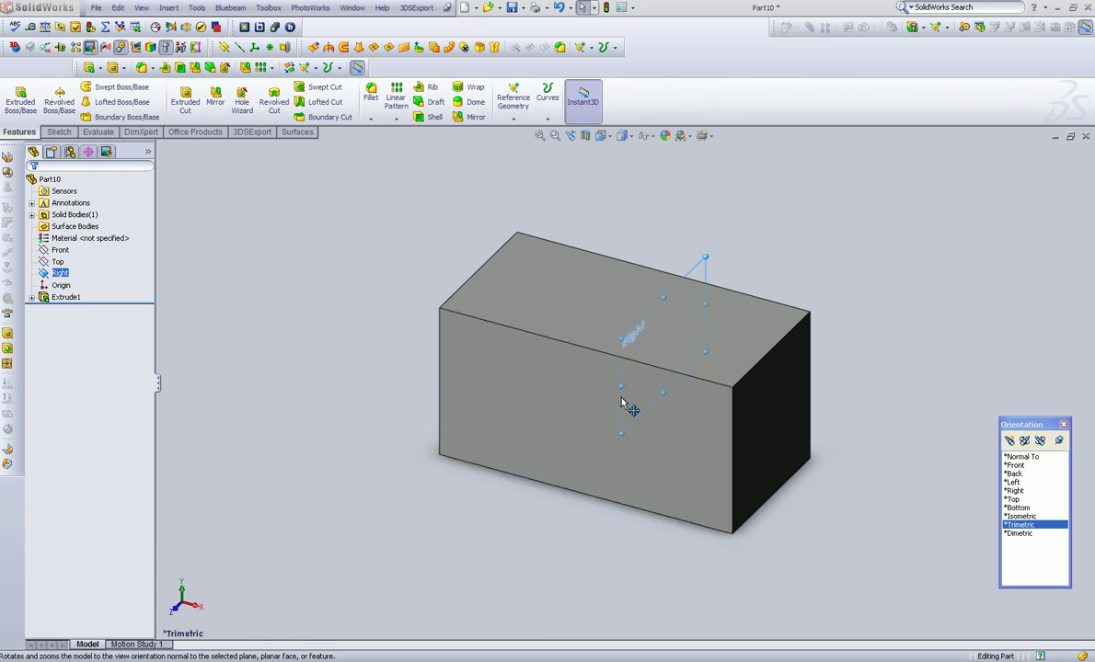
Stretch the Right plane beyond the box on all sides, hide it, and select the right end face.
{"action": "left_click_drag", "start_coordinate": [621, 383], "coordinate": [500, 460]}
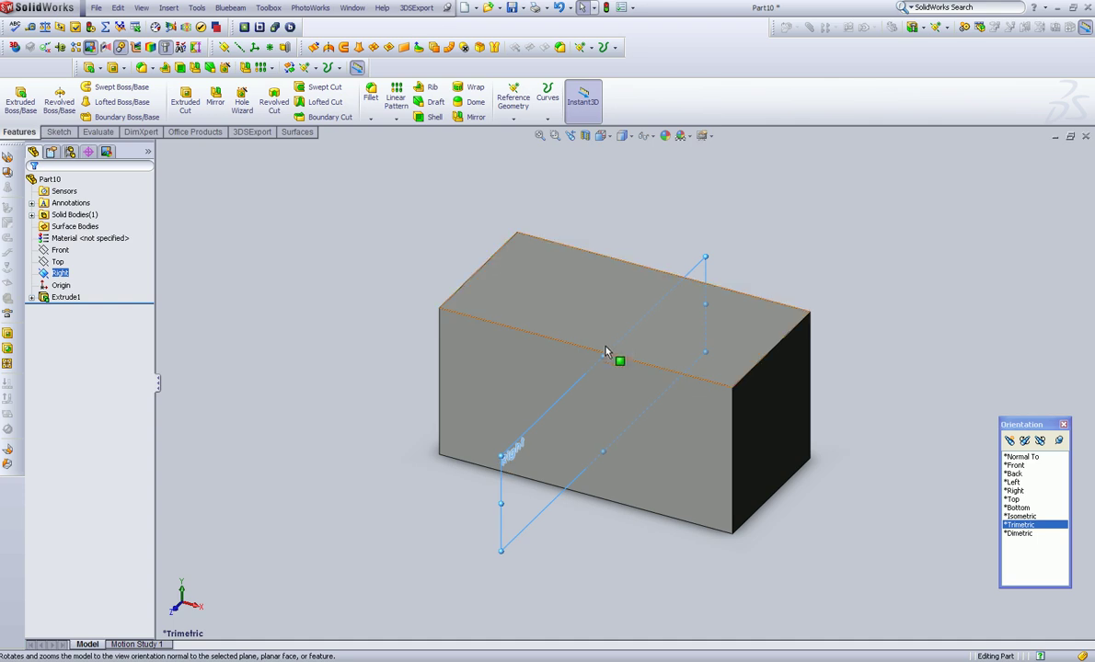
{"action": "left_click_drag", "start_coordinate": [603, 357], "coordinate": [603, 191]}
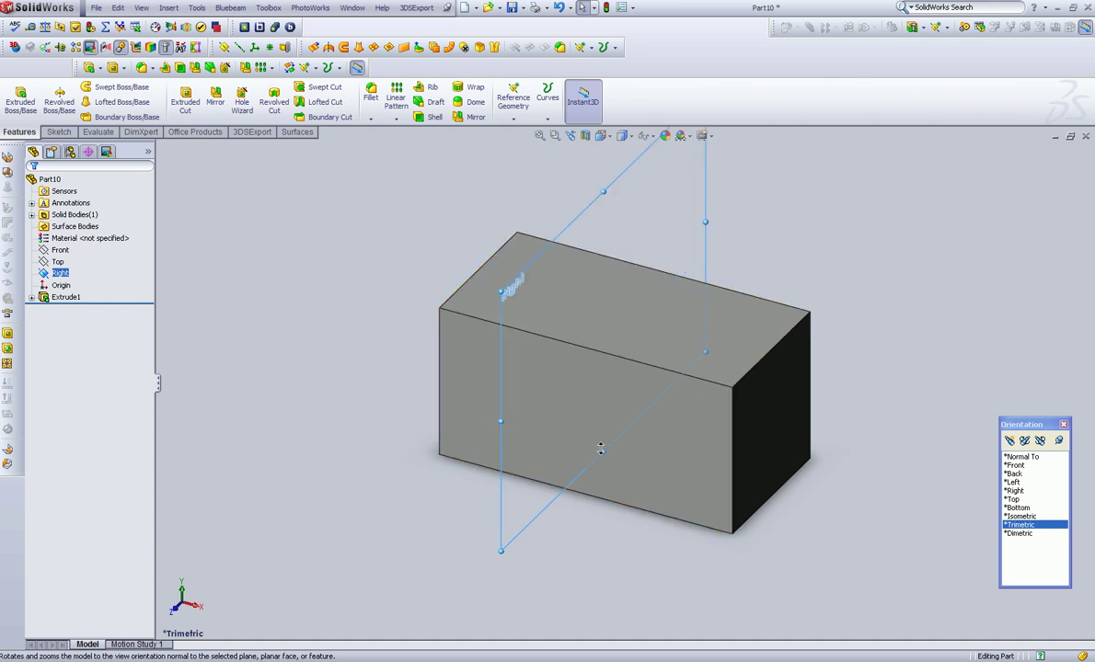
{"action": "left_click_drag", "start_coordinate": [602, 453], "coordinate": [615, 580]}
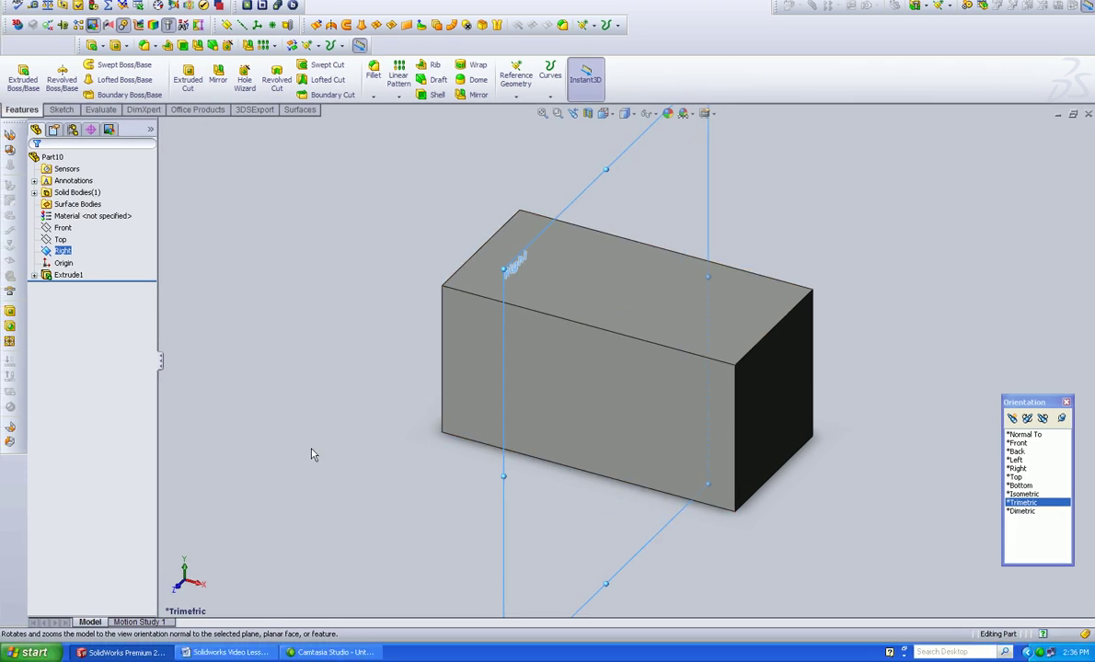
{"action": "left_click", "coordinate": [308, 476]}
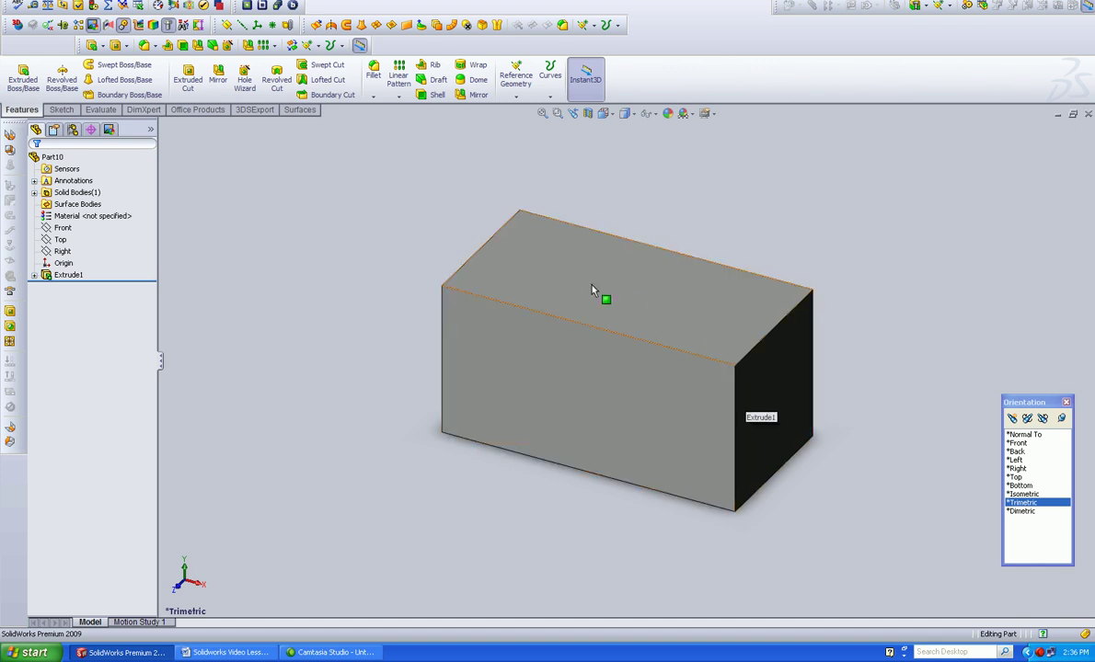
{"action": "left_click", "coordinate": [770, 400]}
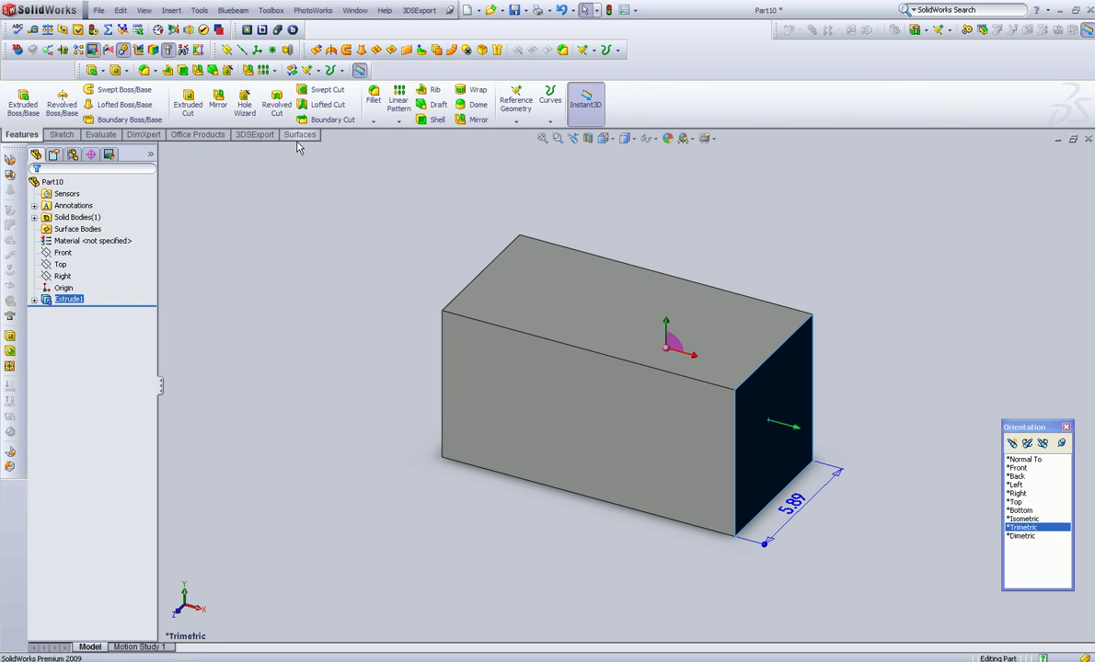
Start a new reference plane from Reference Geometry on the box's right end face.
{"action": "left_click", "coordinate": [300, 110]}
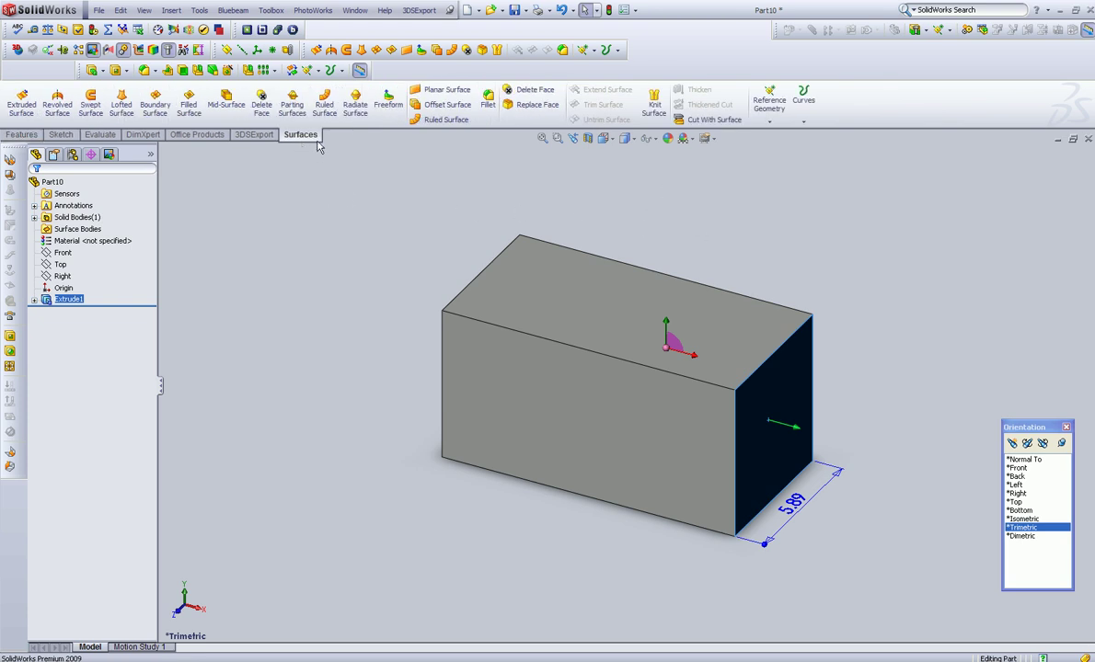
{"action": "left_click", "coordinate": [767, 121]}
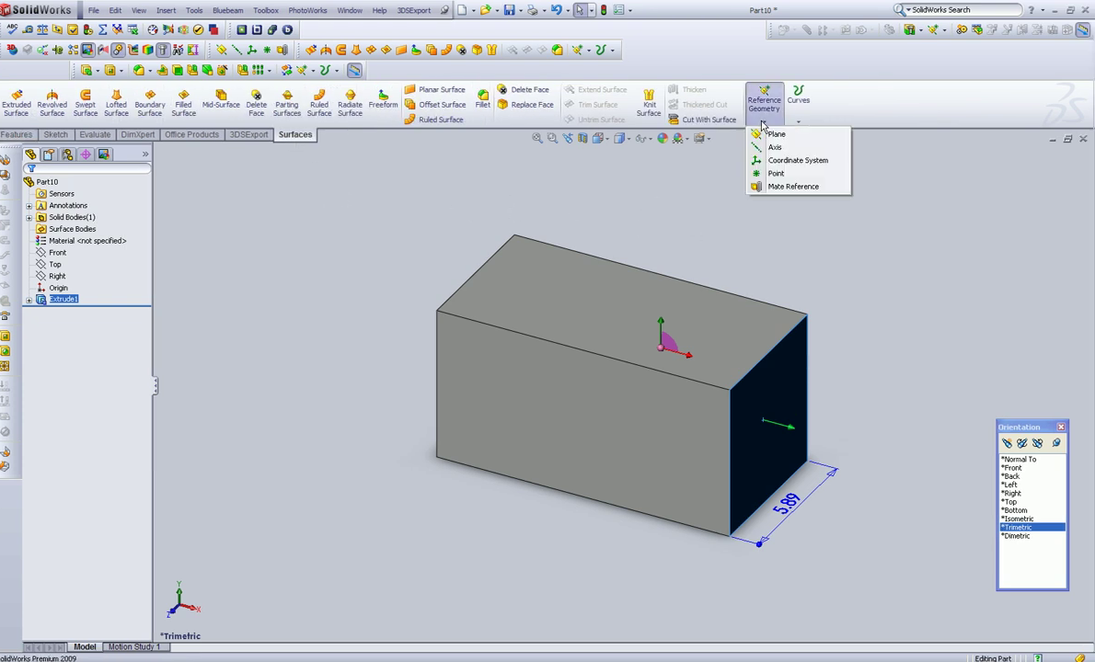
{"action": "left_click", "coordinate": [776, 134]}
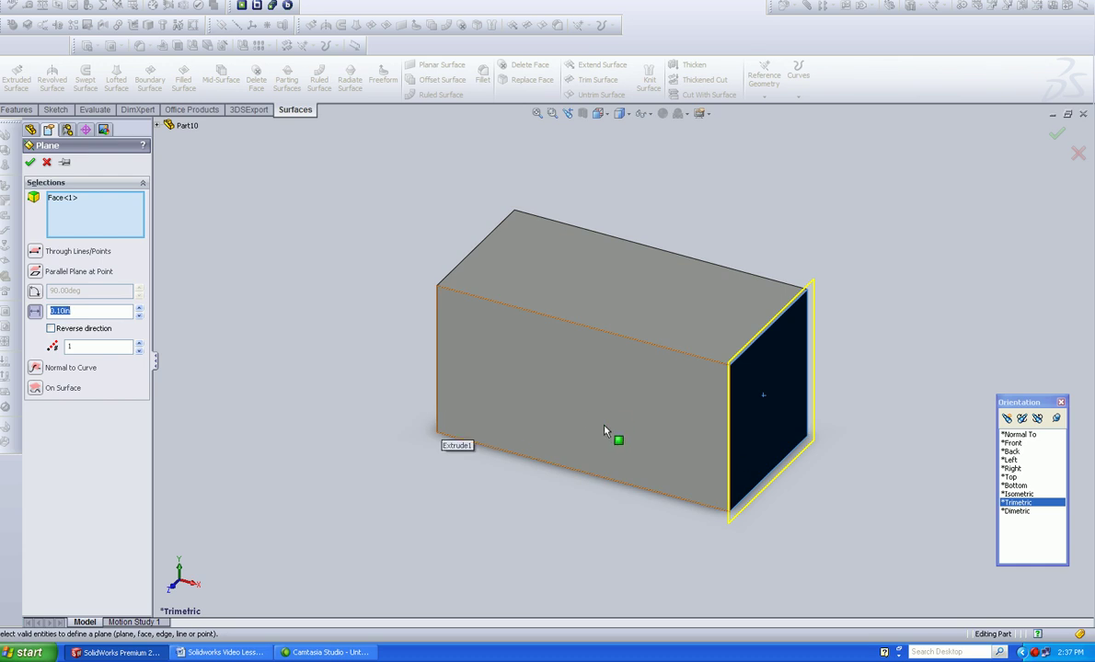
{"action": "middle_click_drag", "start_coordinate": [595, 442], "coordinate": [632, 489]}
Set the plane offset to 5.20in, reversed into the box, and create Plane1.
{"action": "double_click", "coordinate": [87, 315]}
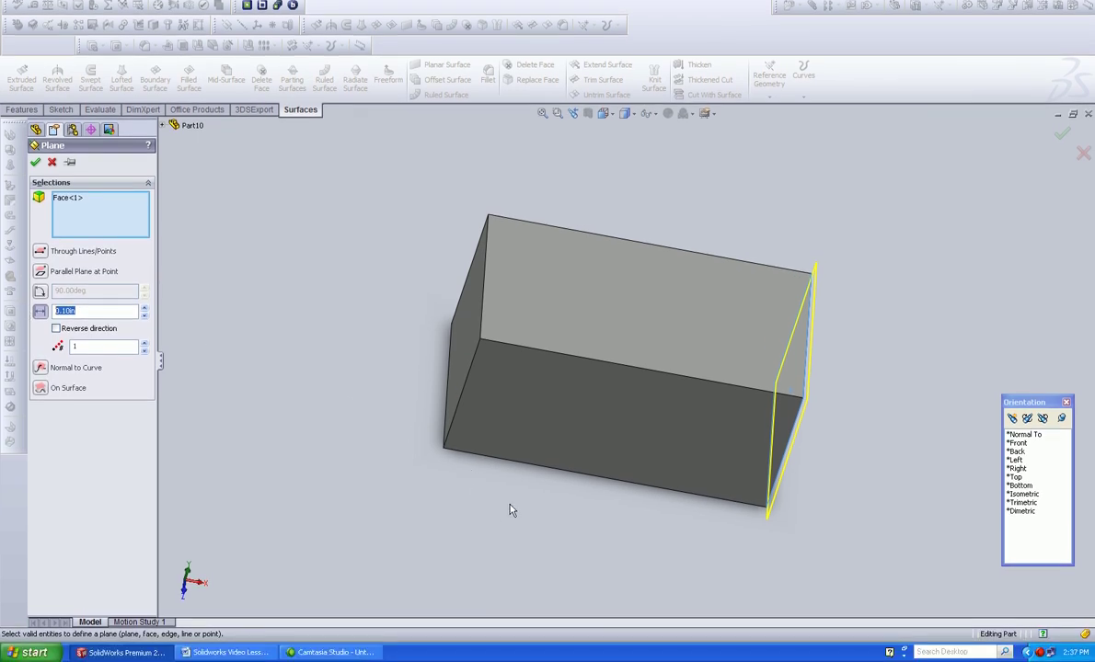
{"action": "middle_click_drag", "start_coordinate": [510, 510], "coordinate": [496, 459]}
{"action": "left_click", "coordinate": [144, 308]}
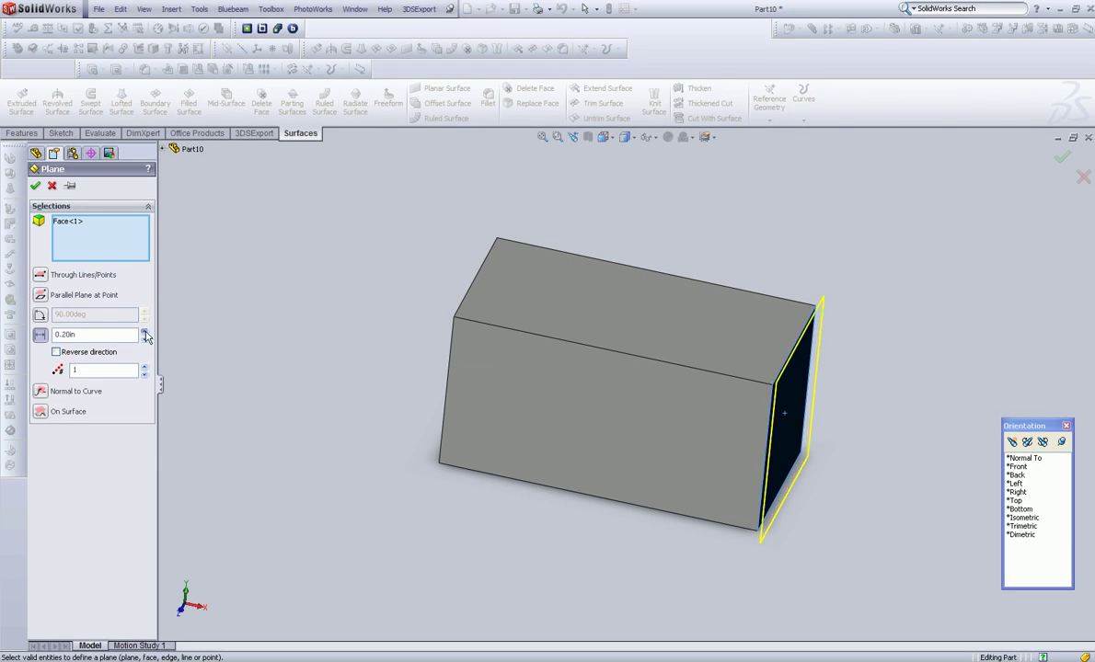
{"action": "left_click", "coordinate": [144, 332]}
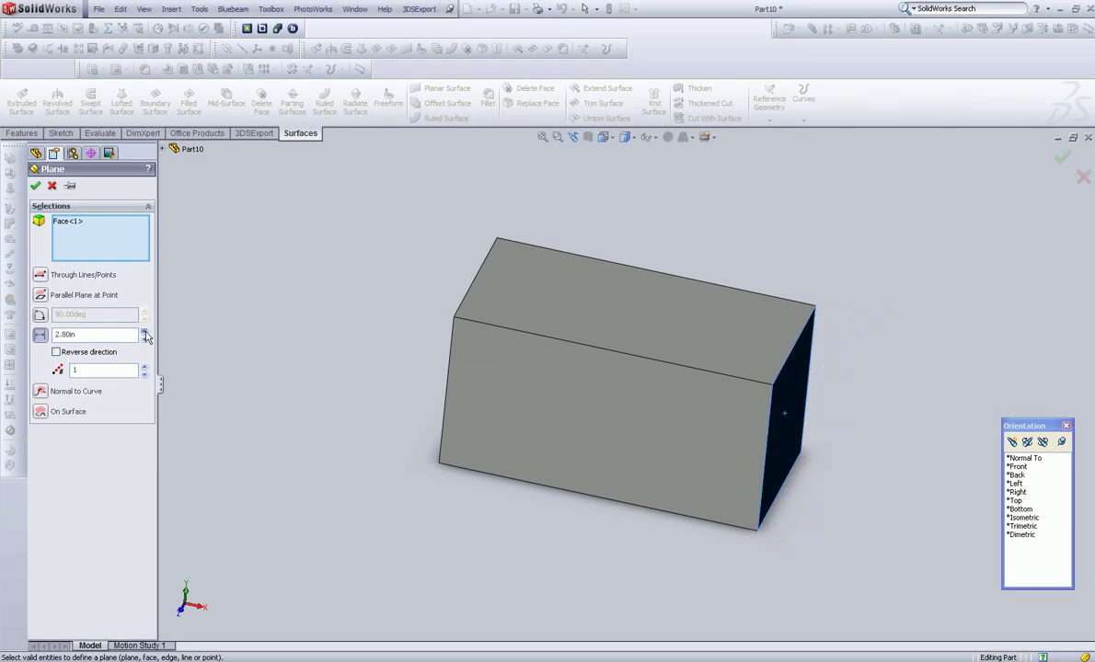
{"action": "left_click", "coordinate": [144, 336]}
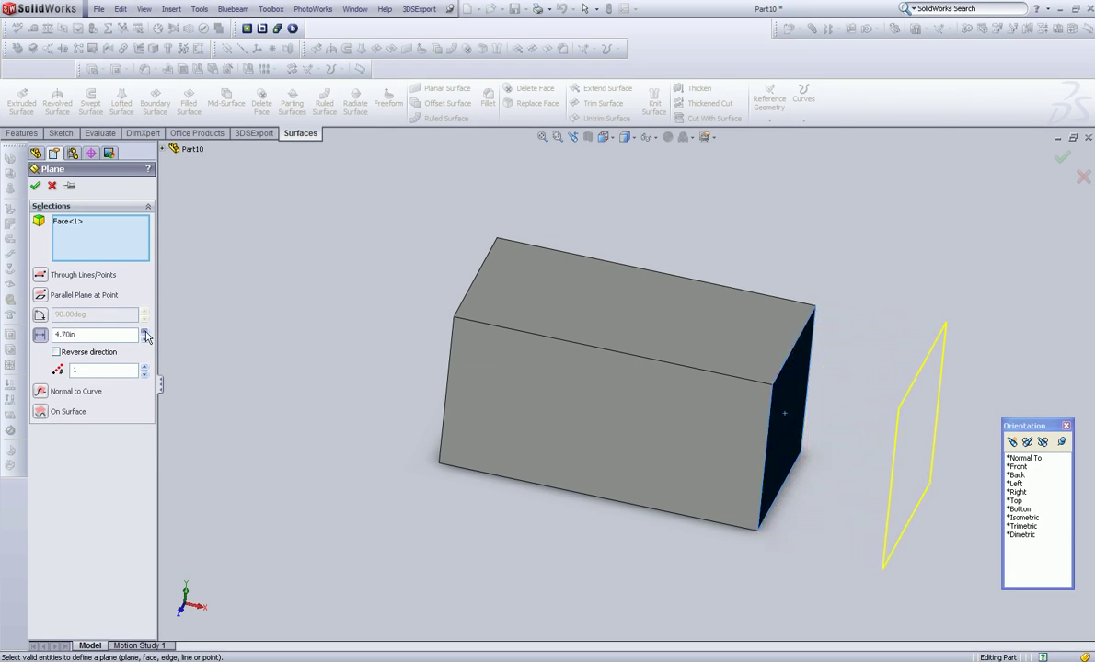
{"action": "left_click", "coordinate": [144, 336]}
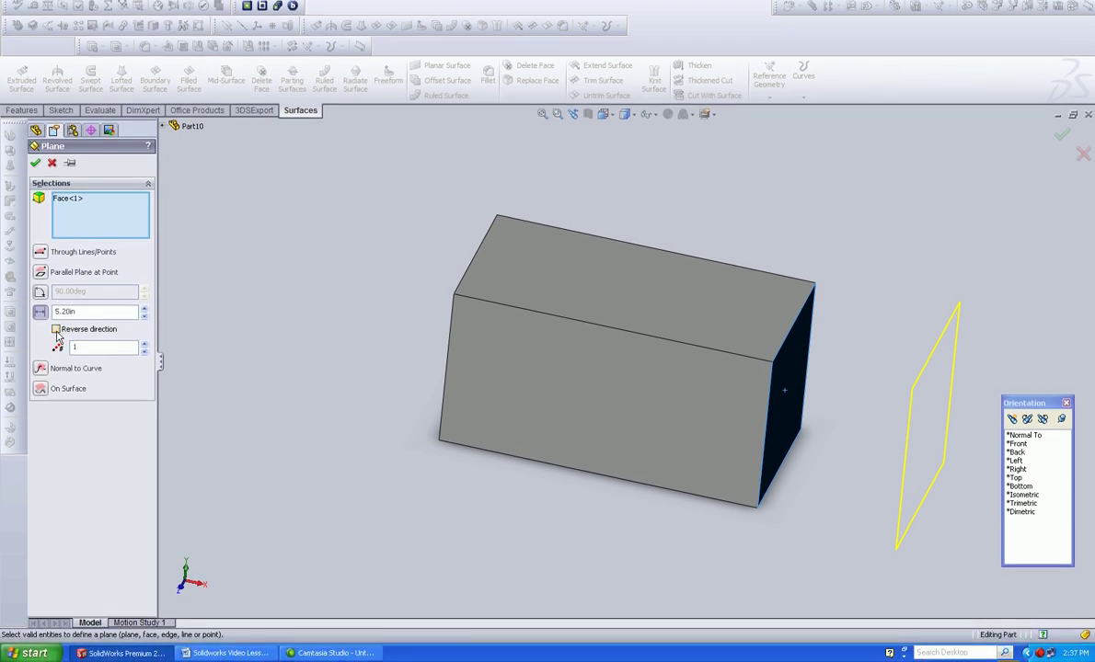
{"action": "left_click", "coordinate": [56, 331]}
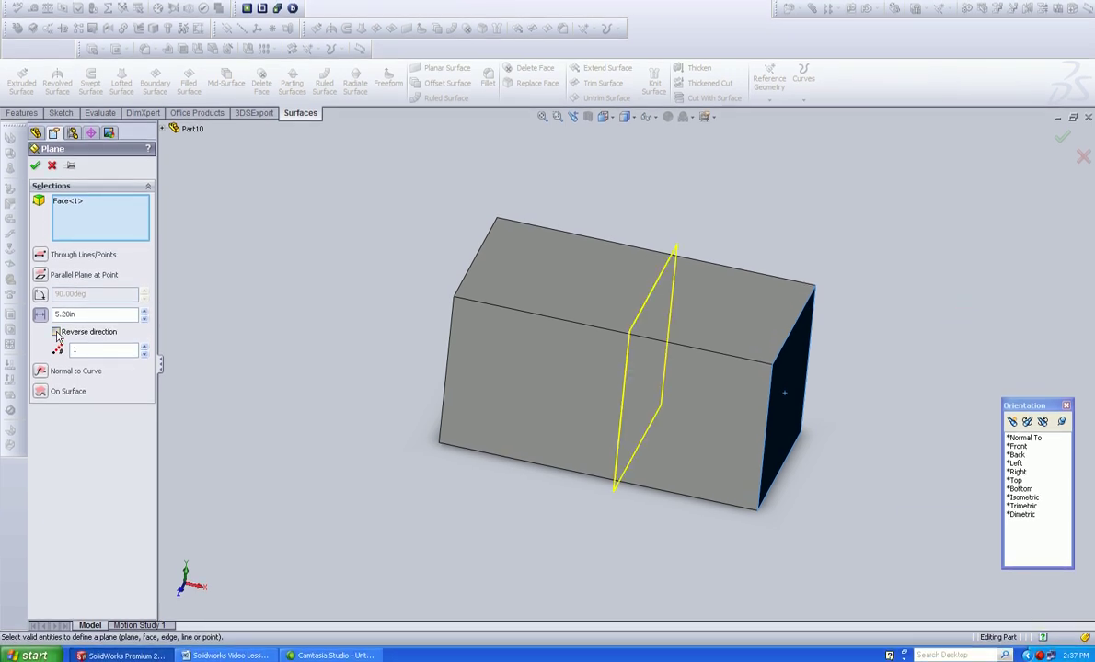
{"action": "left_click", "coordinate": [1028, 495]}
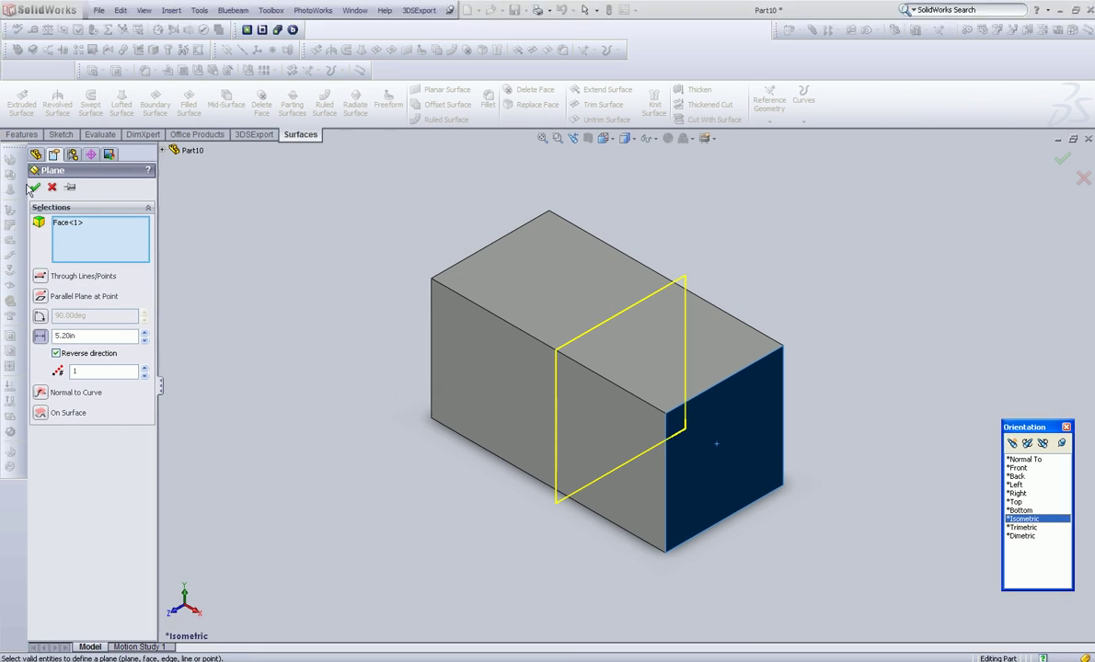
{"action": "left_click", "coordinate": [36, 187]}
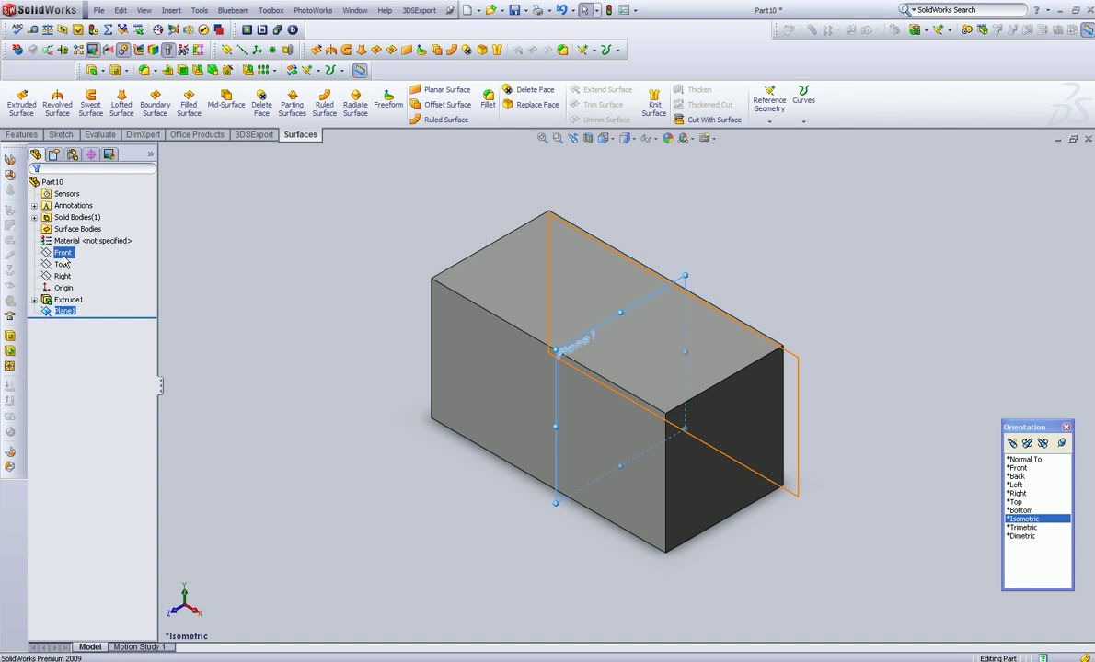
Rename Plane1 to 'Mid Plane' in the FeatureManager tree.
{"action": "left_click", "coordinate": [65, 312]}
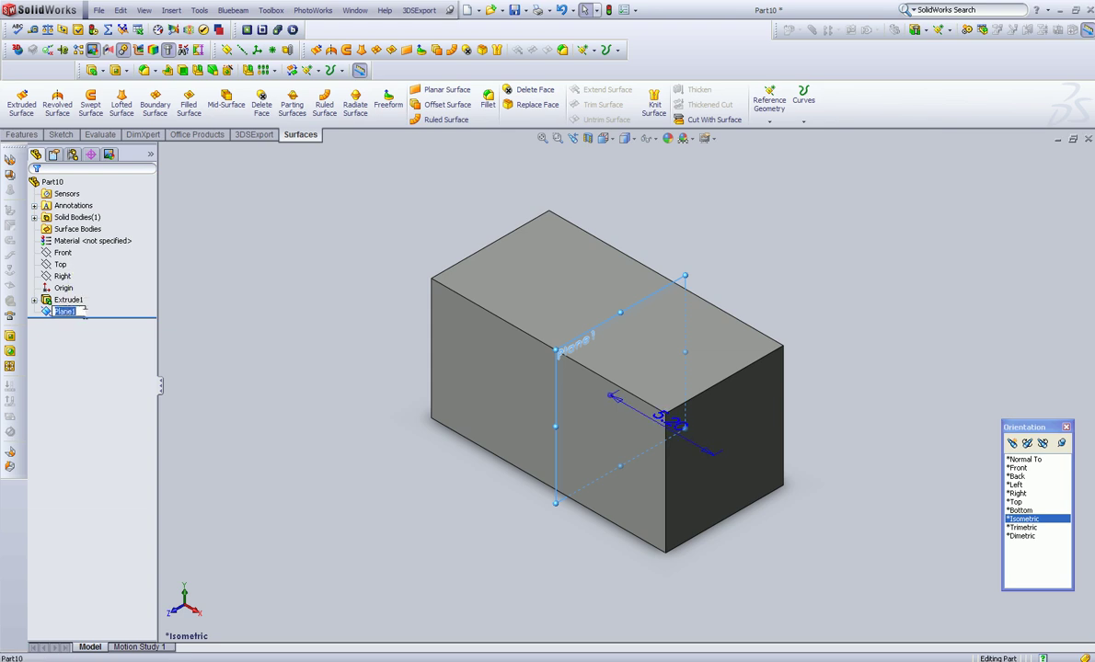
{"action": "type", "text": "Mid Plane"}
{"action": "key", "text": "Return"}
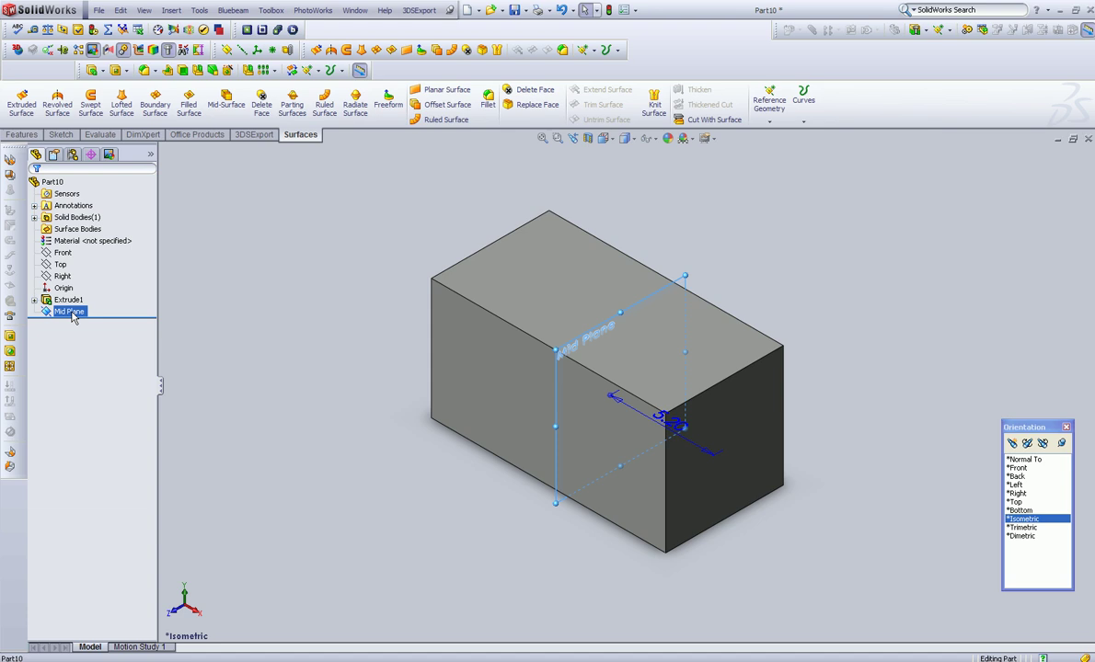
{"action": "left_click", "coordinate": [73, 315]}
Start a new sketch on Mid Plane and view it face-on.
{"action": "left_click", "coordinate": [51, 299]}
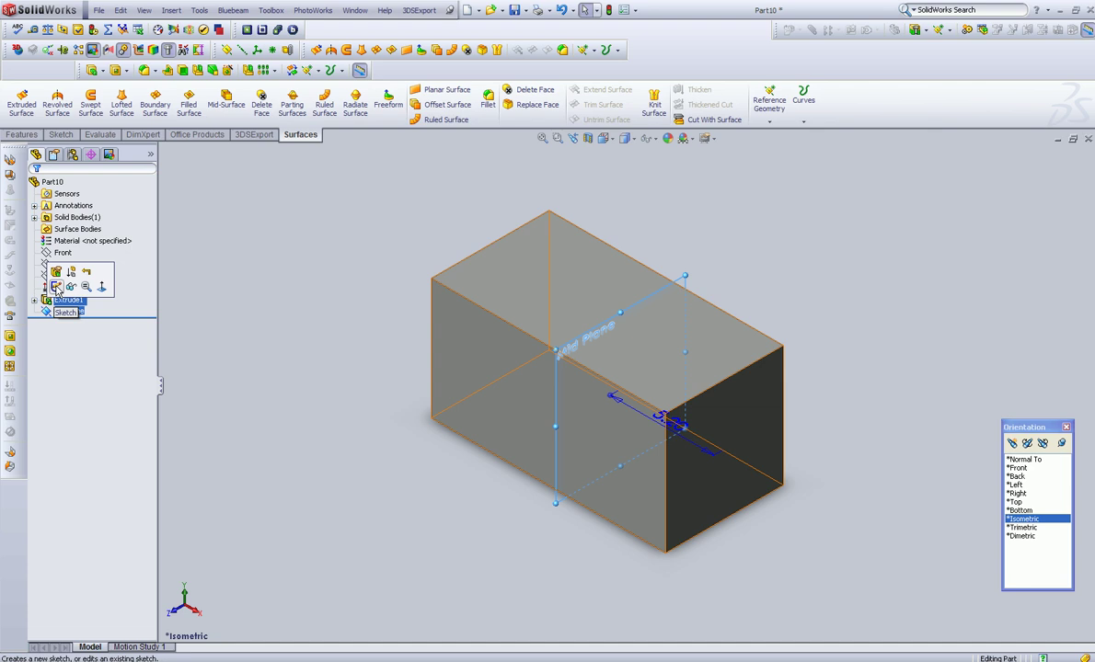
{"action": "left_click", "coordinate": [56, 286]}
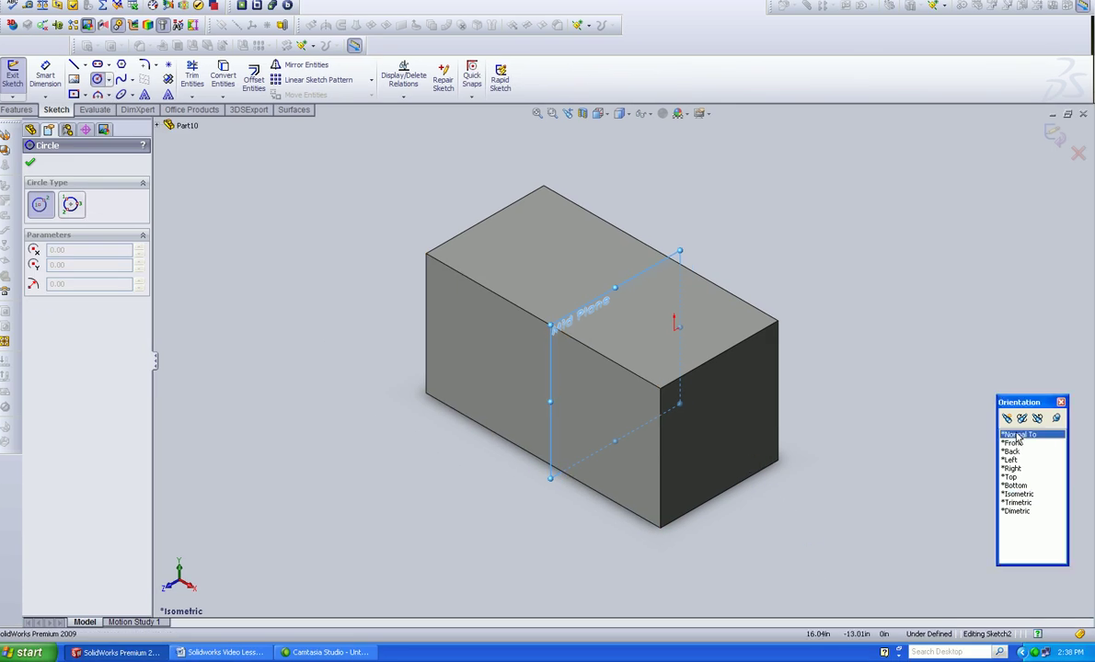
{"action": "left_click", "coordinate": [1018, 436]}
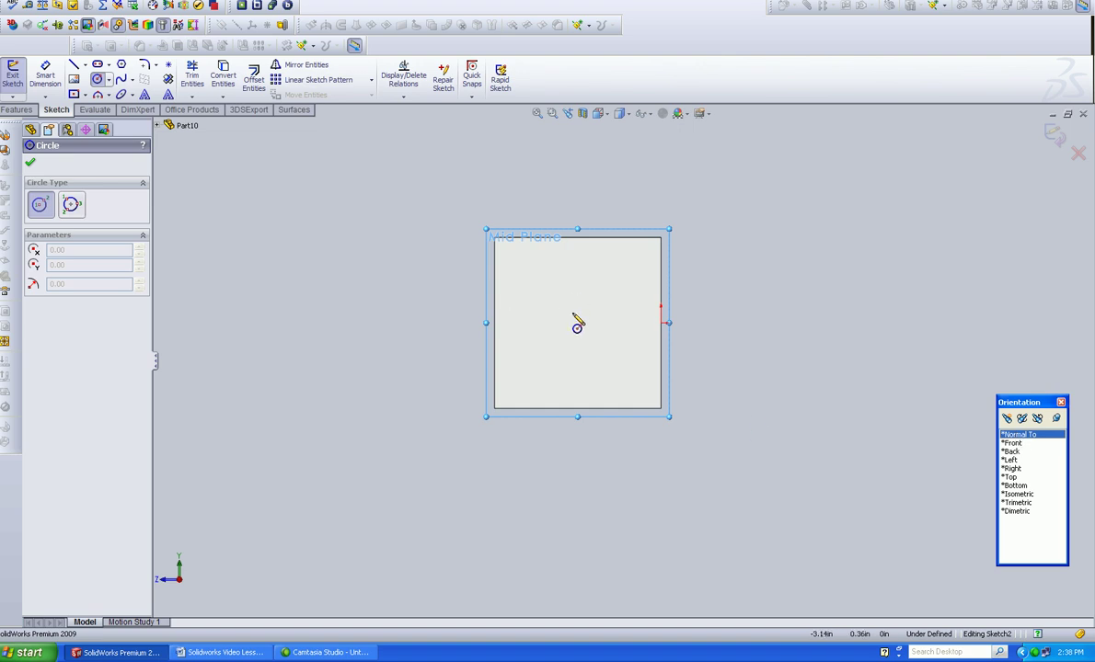
Draw a circle, drag its centre onto the block's top edge, and return to isometric view.
{"action": "left_click", "coordinate": [573, 314]}
{"action": "left_click", "coordinate": [595, 336]}
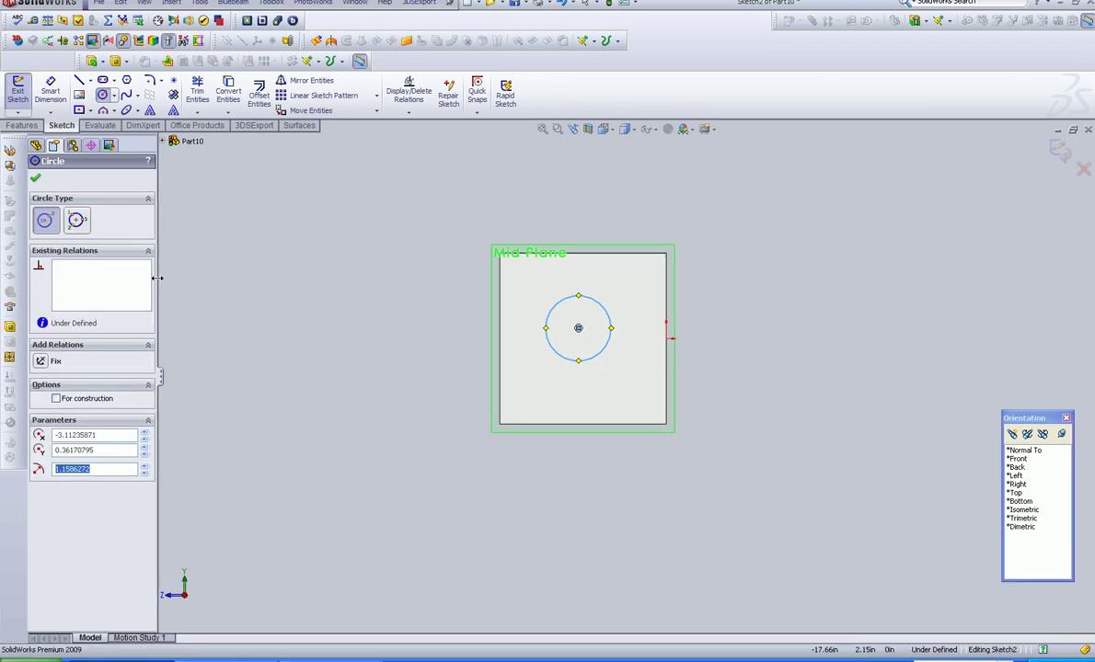
{"action": "key", "text": "Escape"}
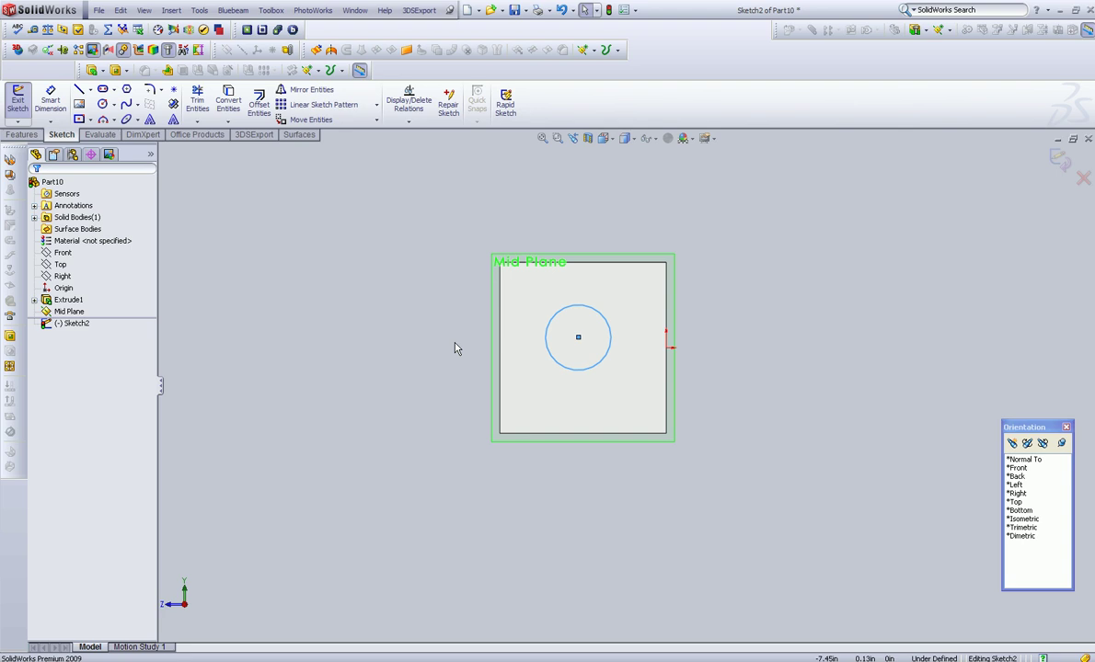
{"action": "left_click_drag", "start_coordinate": [577, 338], "coordinate": [586, 278]}
{"action": "left_click", "coordinate": [35, 186]}
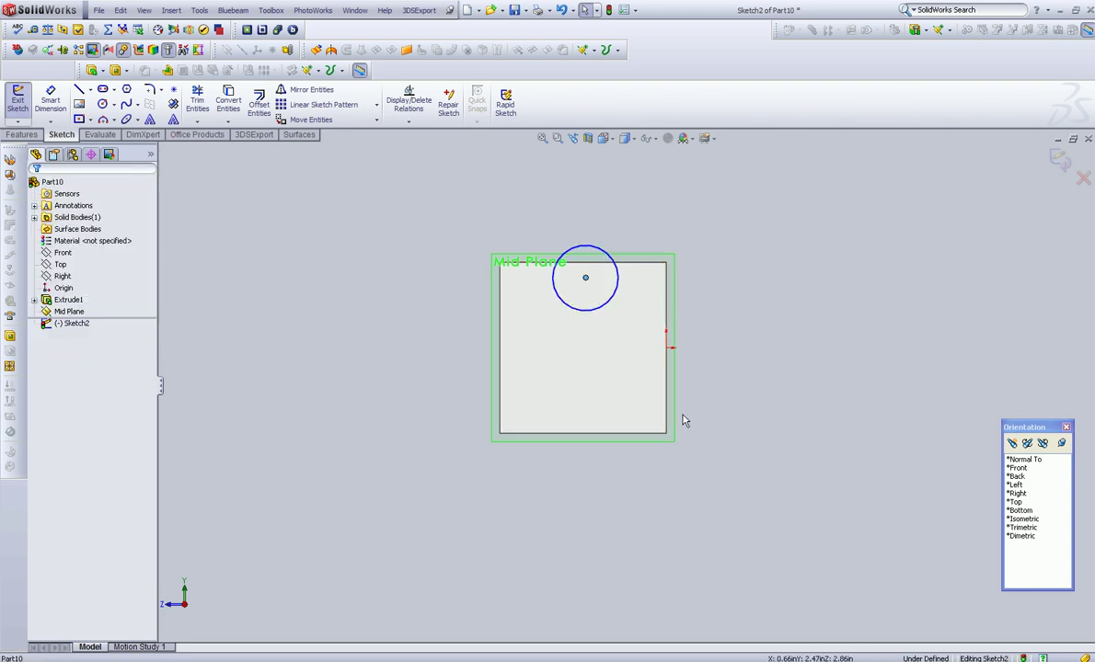
{"action": "double_click", "coordinate": [1024, 520]}
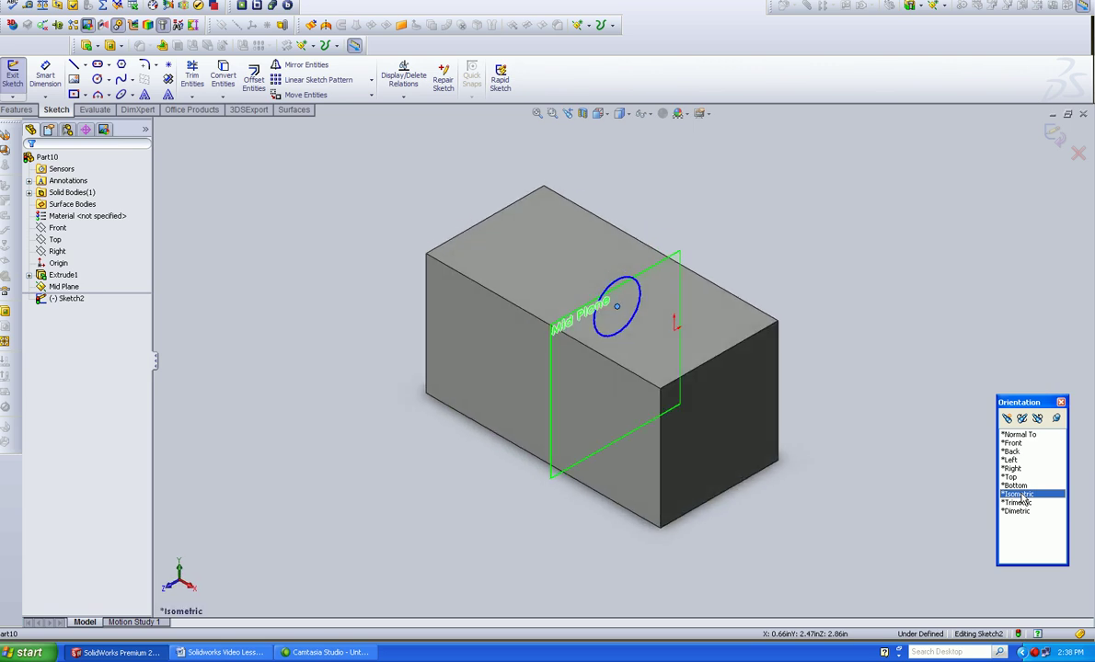
{"action": "left_click", "coordinate": [556, 333]}
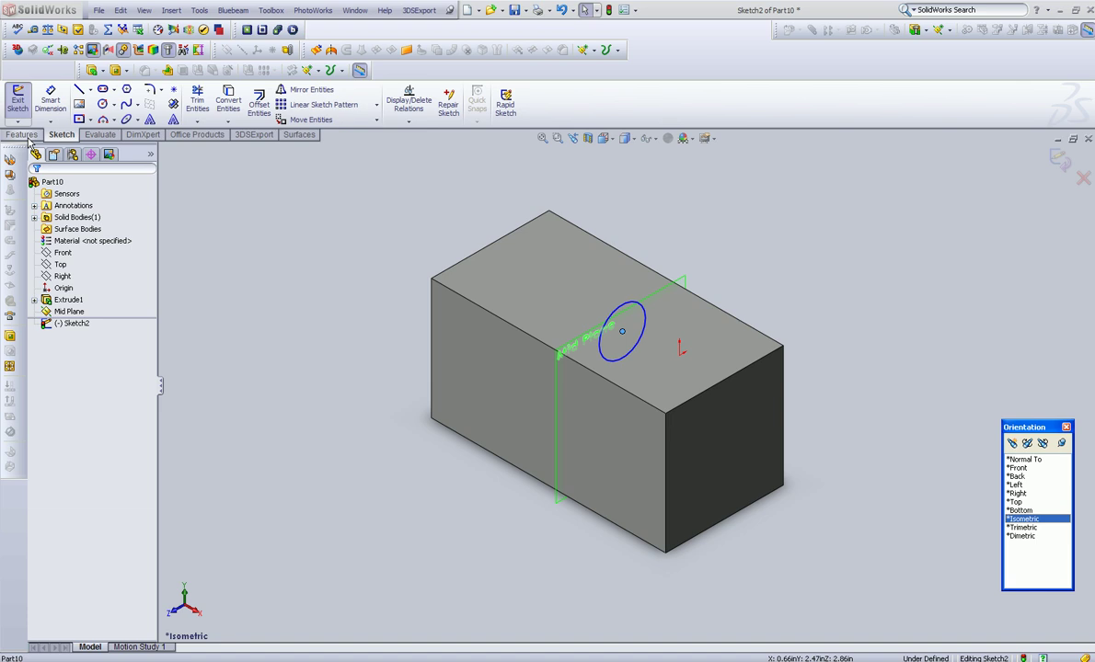
Set up an Extruded Cut of the circle with Mid Plane end condition and 5.52 in depth.
{"action": "left_click", "coordinate": [22, 111]}
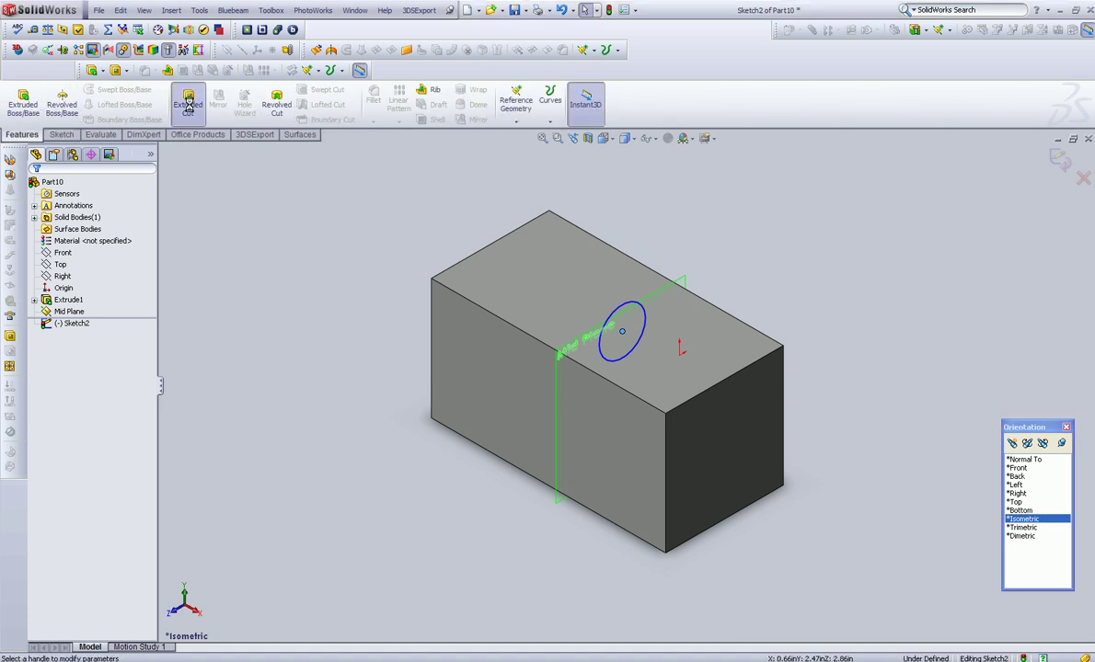
{"action": "left_click", "coordinate": [187, 99]}
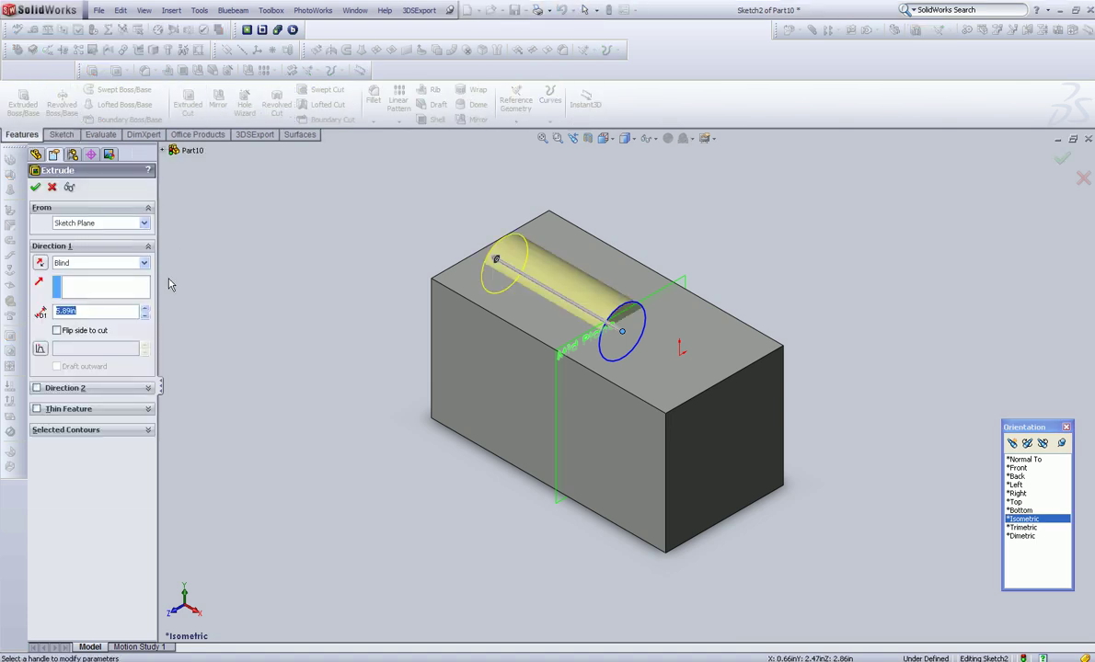
{"action": "left_click", "coordinate": [143, 263]}
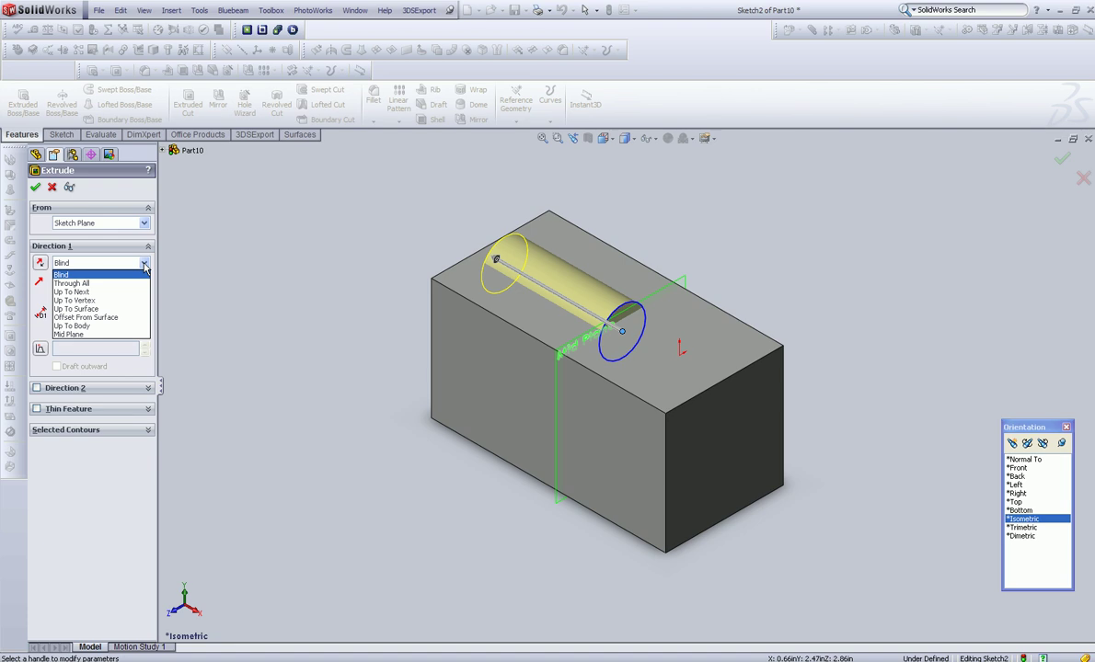
{"action": "left_click", "coordinate": [87, 333]}
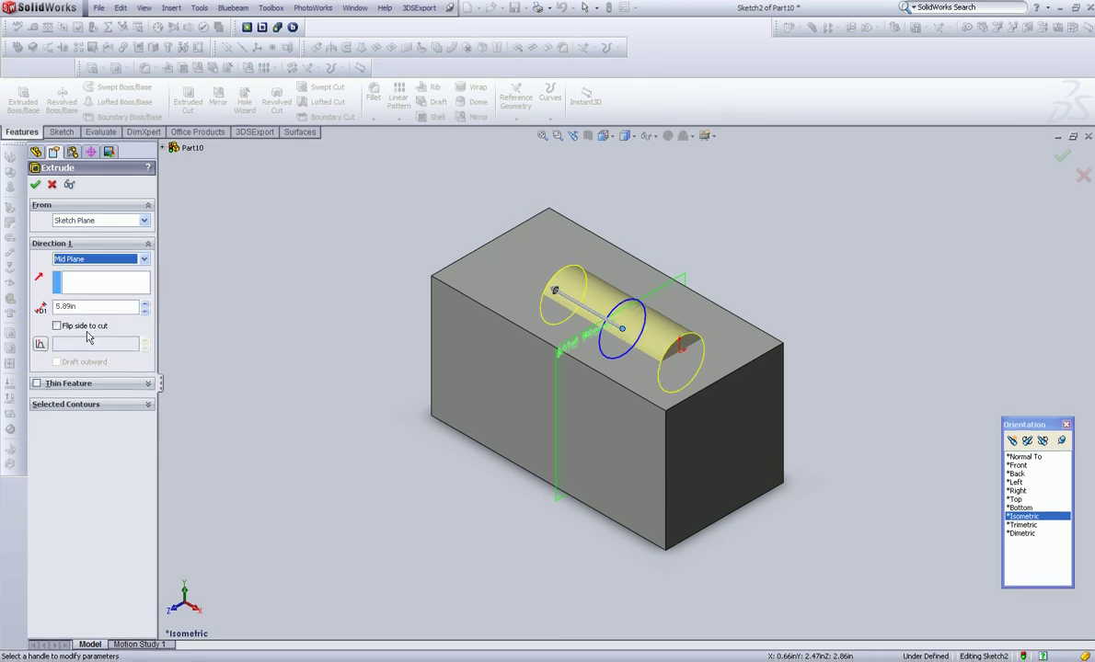
{"action": "double_click", "coordinate": [82, 307]}
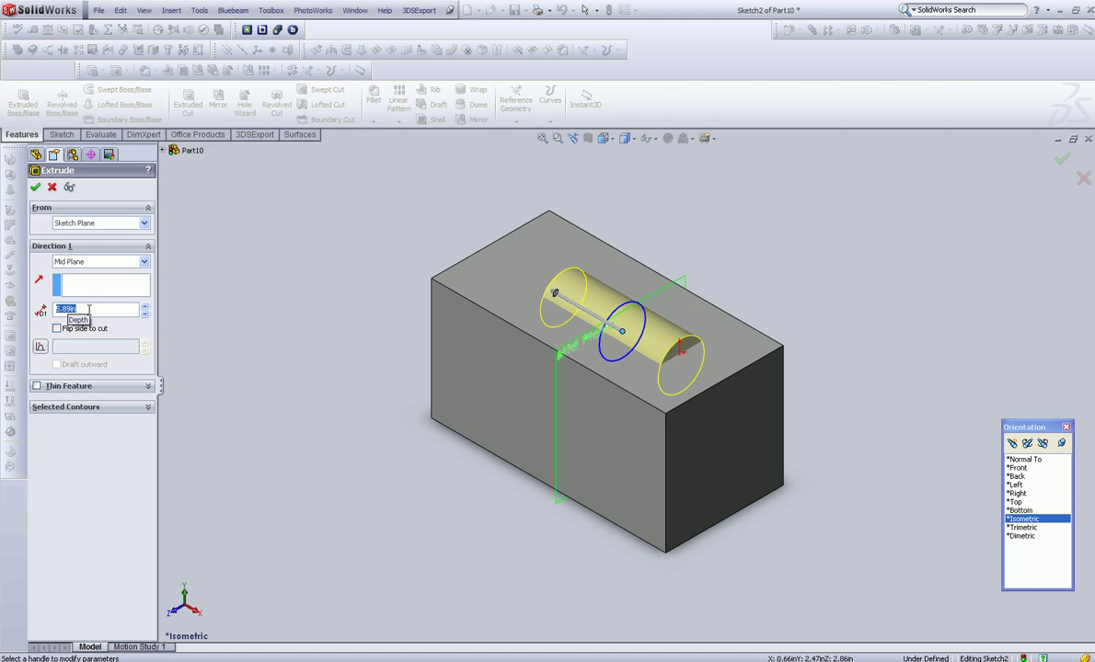
{"action": "left_click", "coordinate": [146, 311]}
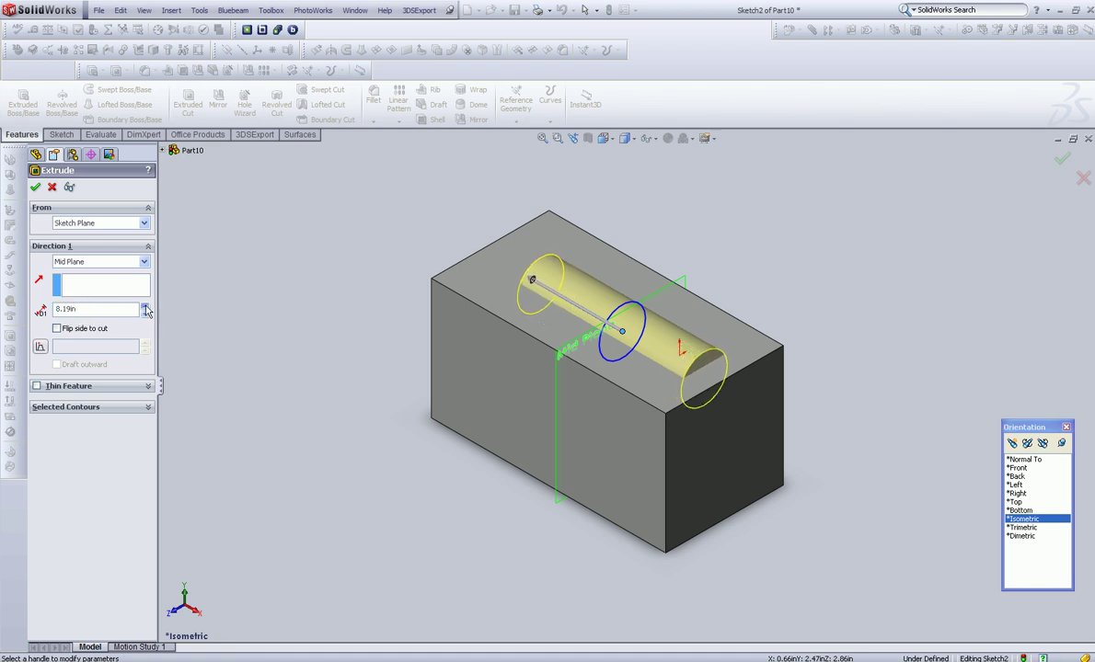
{"action": "left_click_drag", "start_coordinate": [145, 311], "coordinate": [237, 340]}
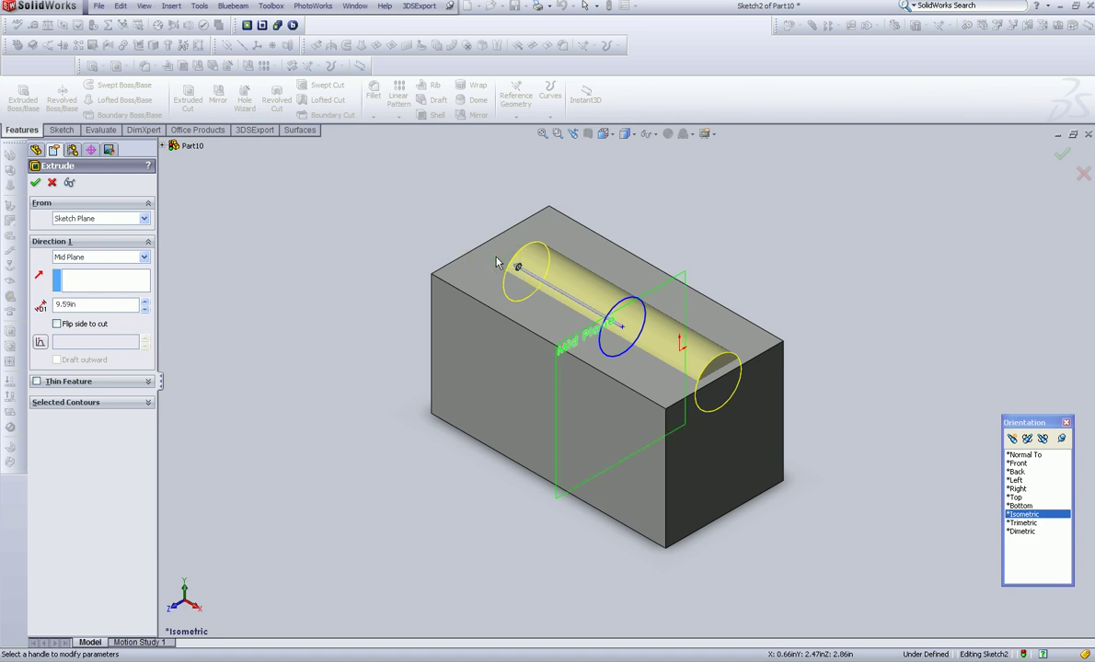
{"action": "left_click_drag", "start_coordinate": [508, 258], "coordinate": [384, 191]}
{"action": "mouse_move", "coordinate": [418, 242]}
{"action": "left_mouse_down"}
{"action": "mouse_move", "coordinate": [568, 378]}
{"action": "mouse_move", "coordinate": [483, 286]}
{"action": "mouse_move", "coordinate": [552, 317]}
{"action": "mouse_move", "coordinate": [500, 297]}
{"action": "mouse_move", "coordinate": [507, 310]}
{"action": "mouse_move", "coordinate": [418, 197]}
{"action": "mouse_move", "coordinate": [583, 391]}
{"action": "mouse_move", "coordinate": [571, 377]}
{"action": "mouse_move", "coordinate": [293, 395]}
{"action": "mouse_move", "coordinate": [602, 332]}
{"action": "mouse_move", "coordinate": [572, 343]}
{"action": "mouse_move", "coordinate": [531, 311]}
{"action": "left_mouse_up"}
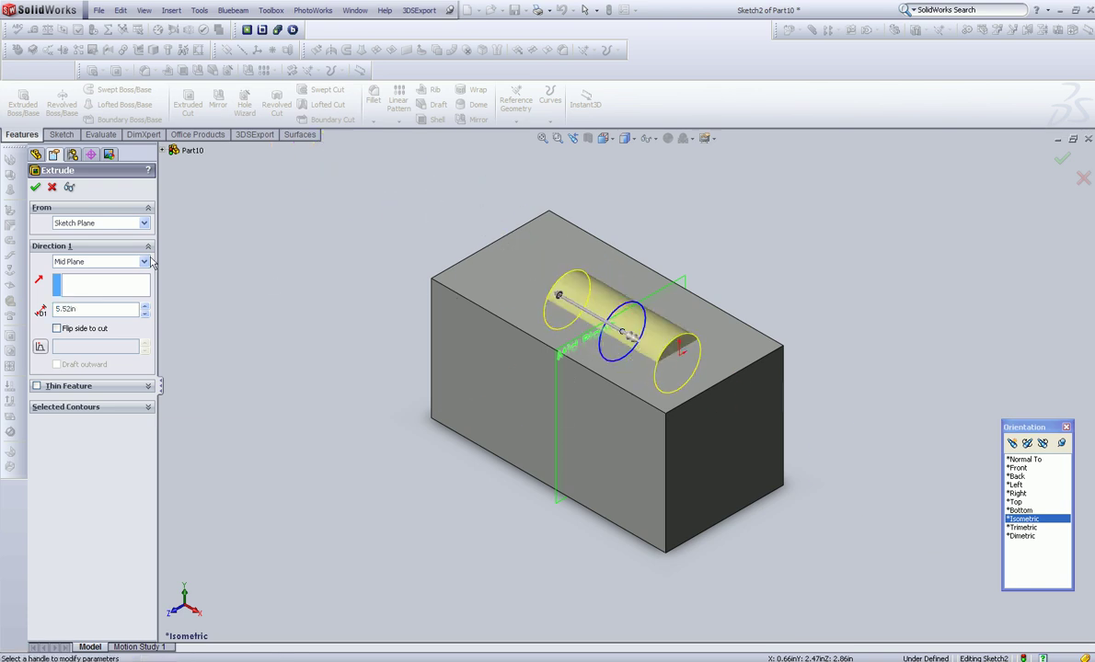
Confirm the cut, hide Mid Plane, and orbit the block to inspect the slot from above.
{"action": "left_click", "coordinate": [35, 187]}
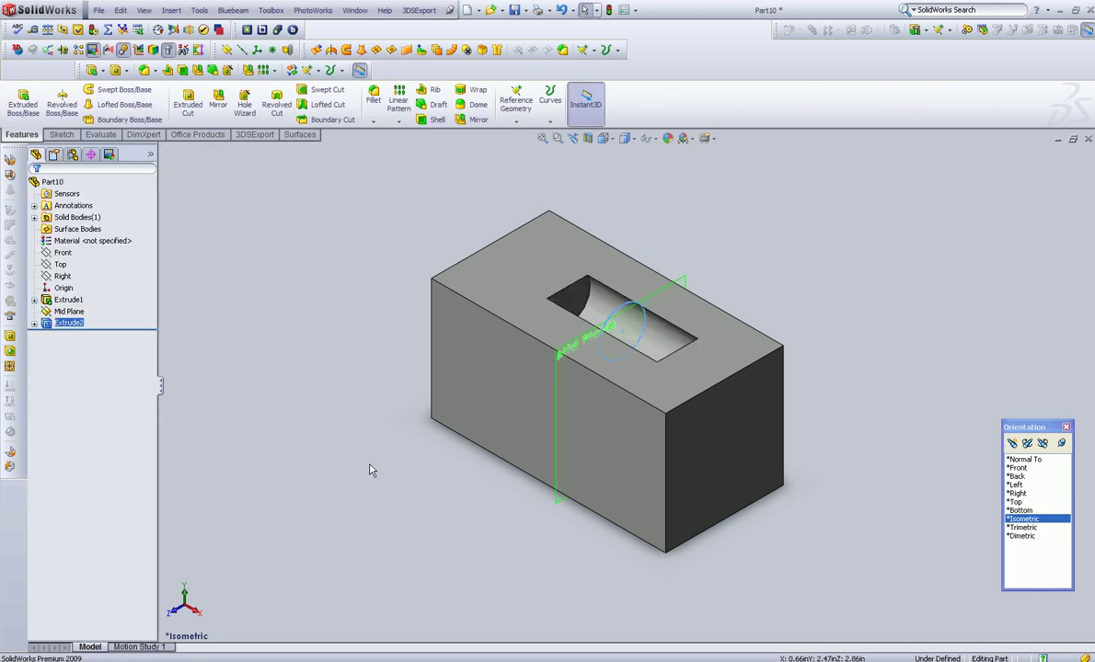
{"action": "middle_click_drag", "start_coordinate": [410, 422], "coordinate": [405, 497]}
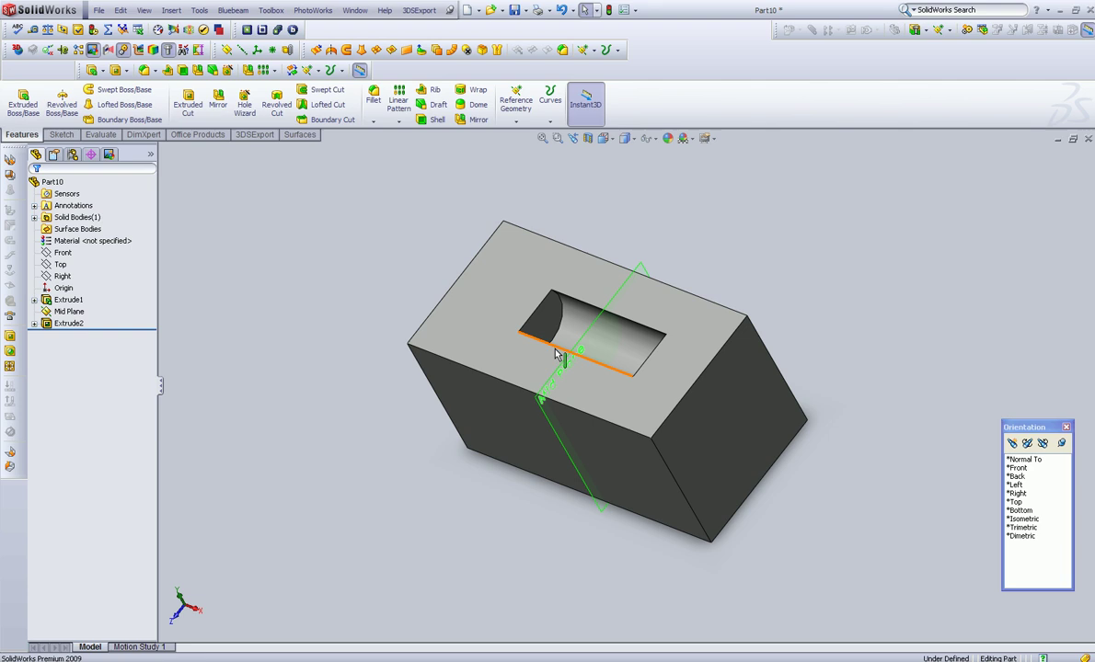
{"action": "left_click", "coordinate": [558, 369]}
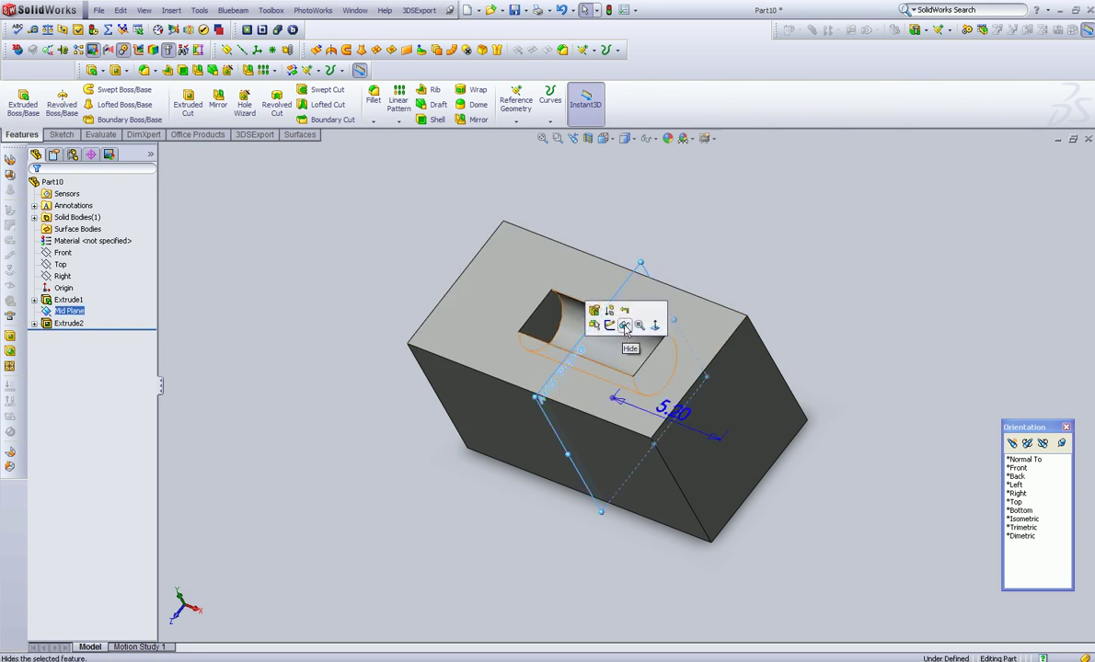
{"action": "left_click", "coordinate": [625, 328]}
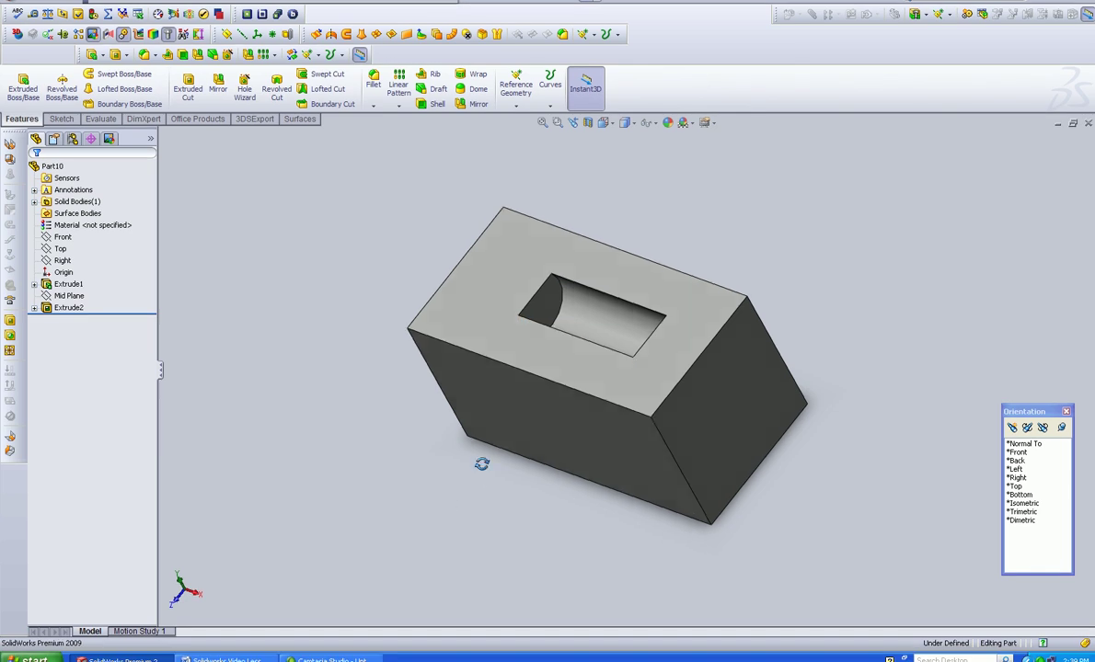
{"action": "middle_click_drag", "start_coordinate": [479, 461], "coordinate": [492, 495]}
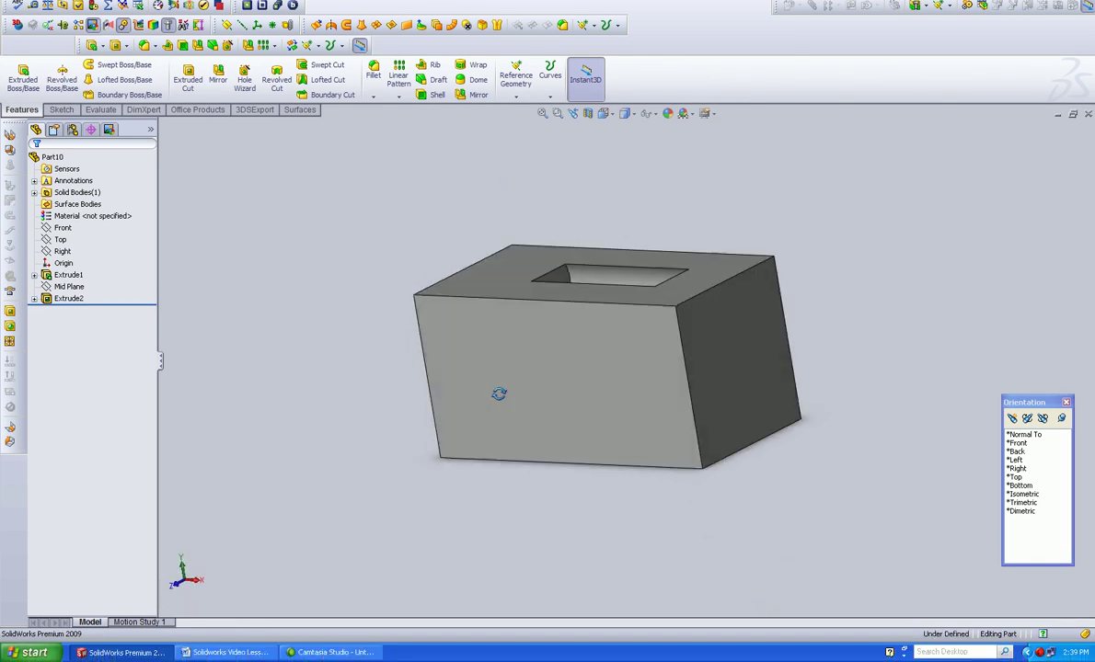
{"action": "middle_click_drag", "start_coordinate": [499, 394], "coordinate": [503, 472]}
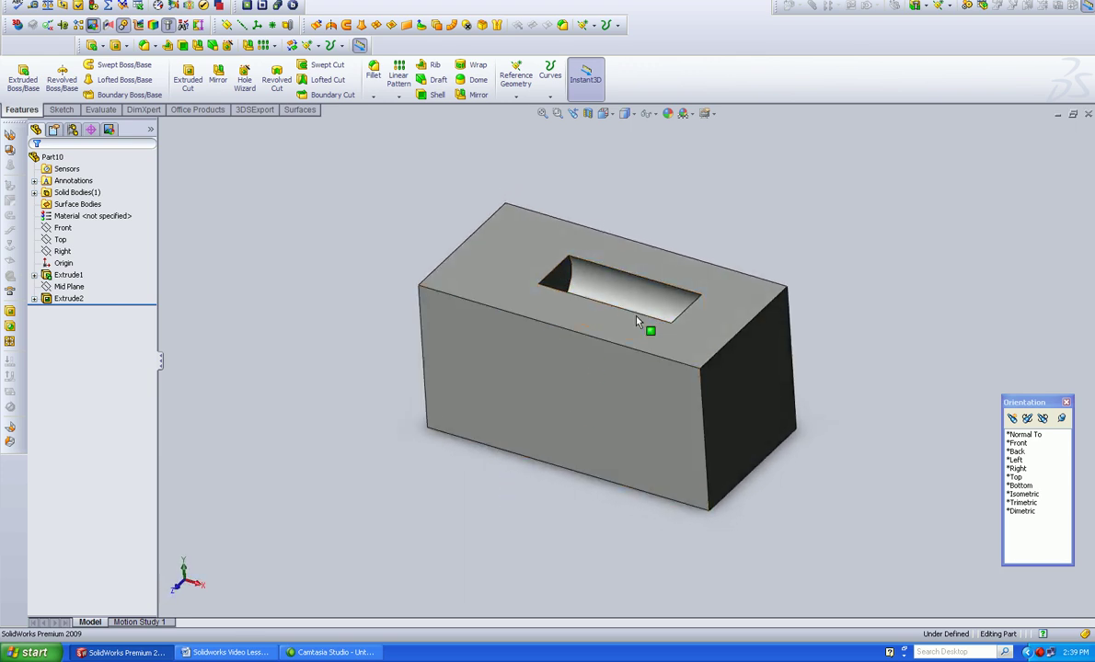
{"action": "middle_click_drag", "start_coordinate": [633, 365], "coordinate": [631, 274]}
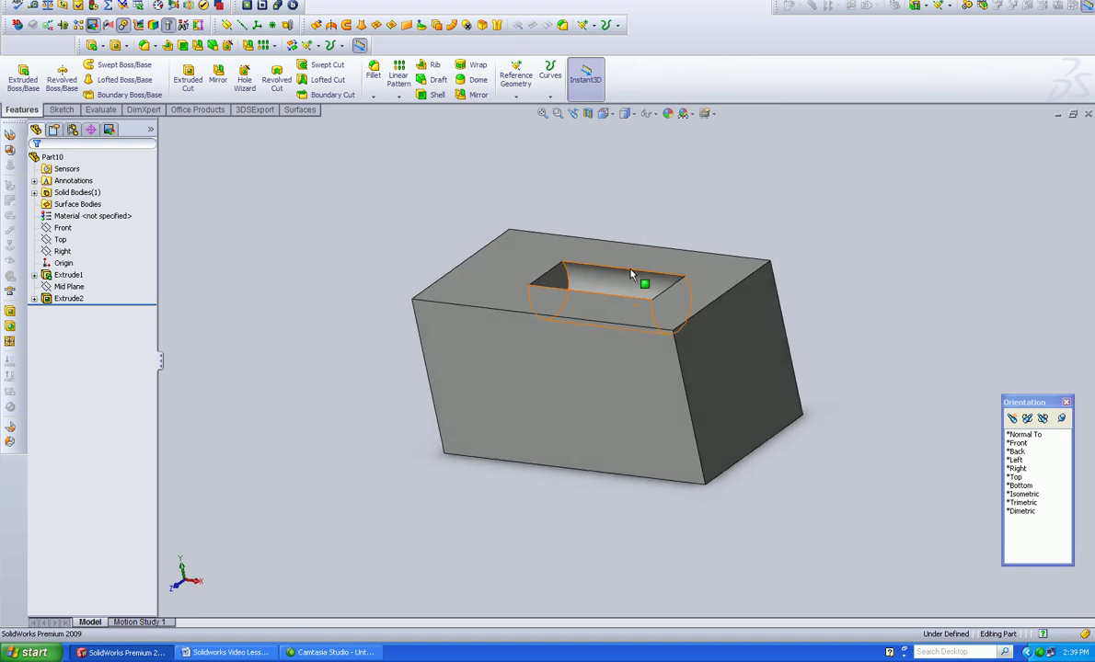